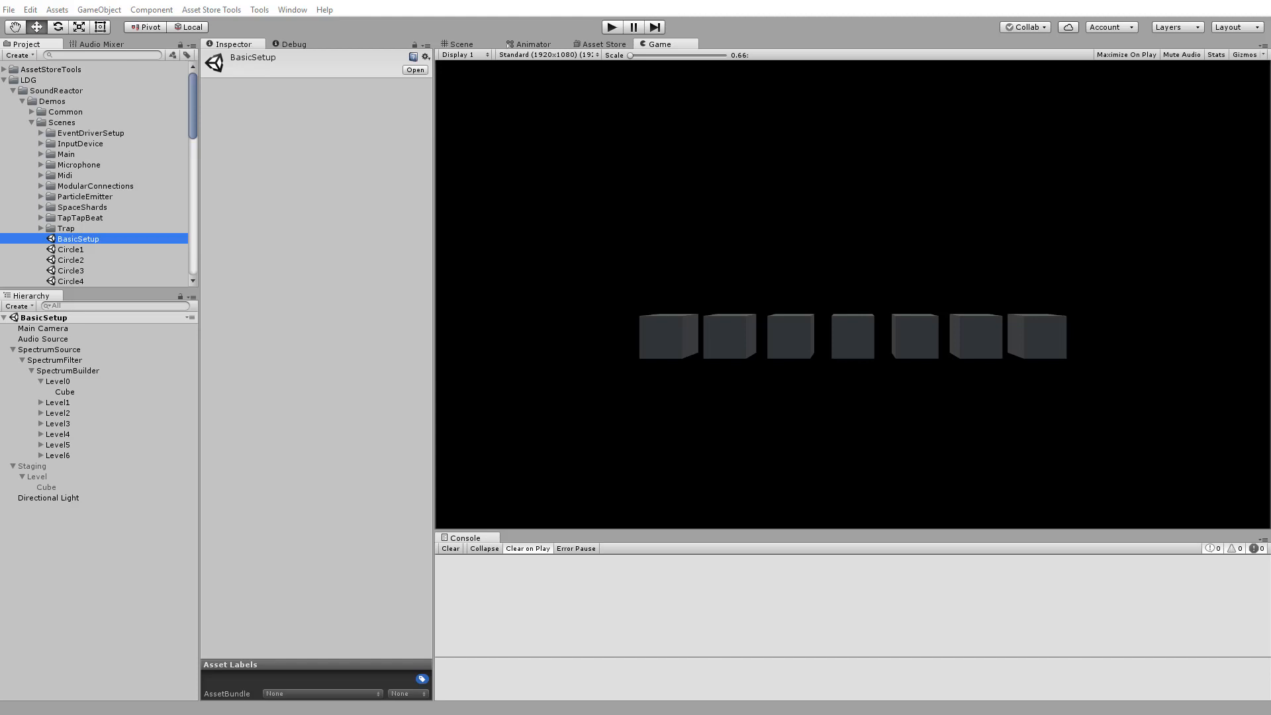
# Examine the components of SpectrumSource, SpectrumFilter, Level0 and its Cube in the BasicSetup scene.
pyautogui.click(72, 351)
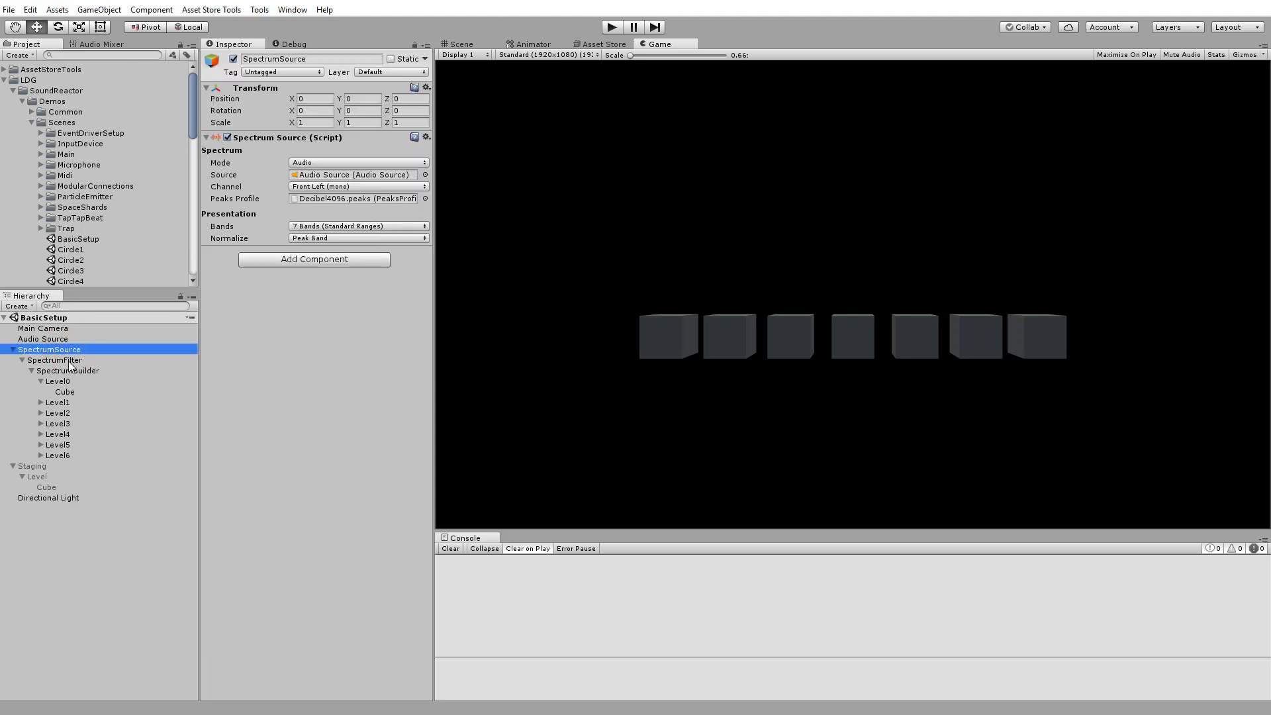
pyautogui.click(68, 360)
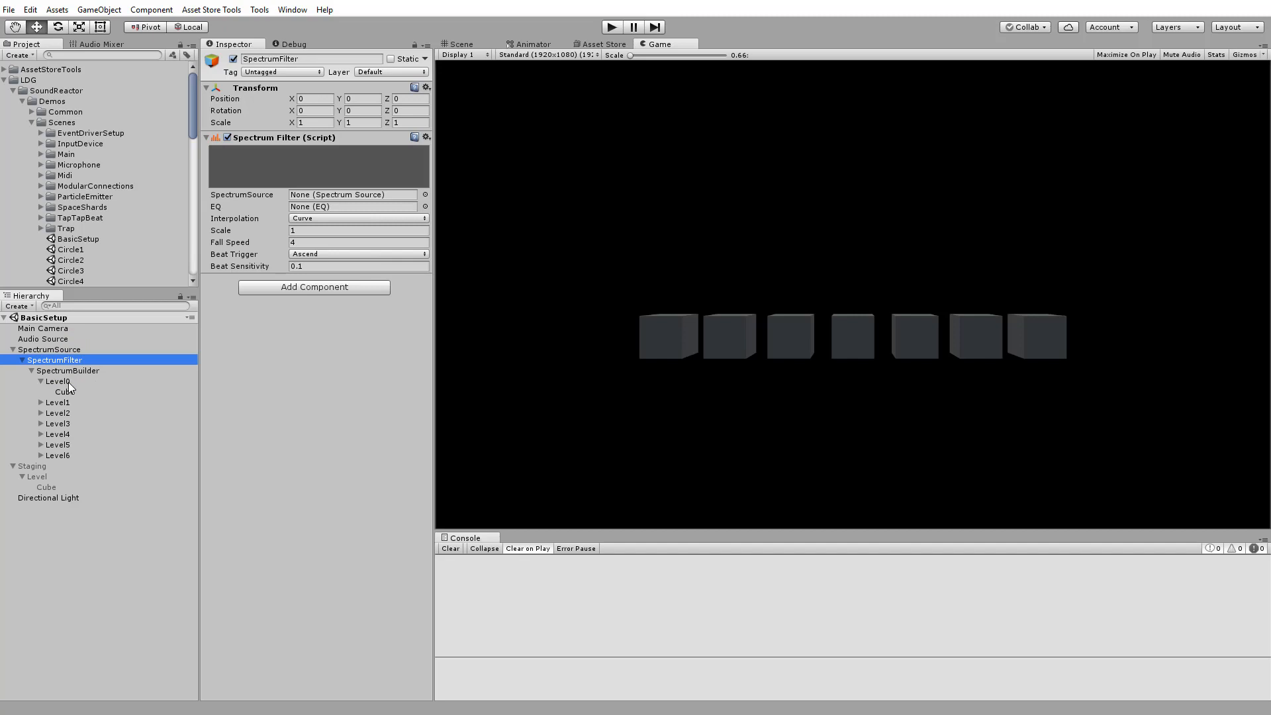
pyautogui.click(69, 382)
pyautogui.click(70, 394)
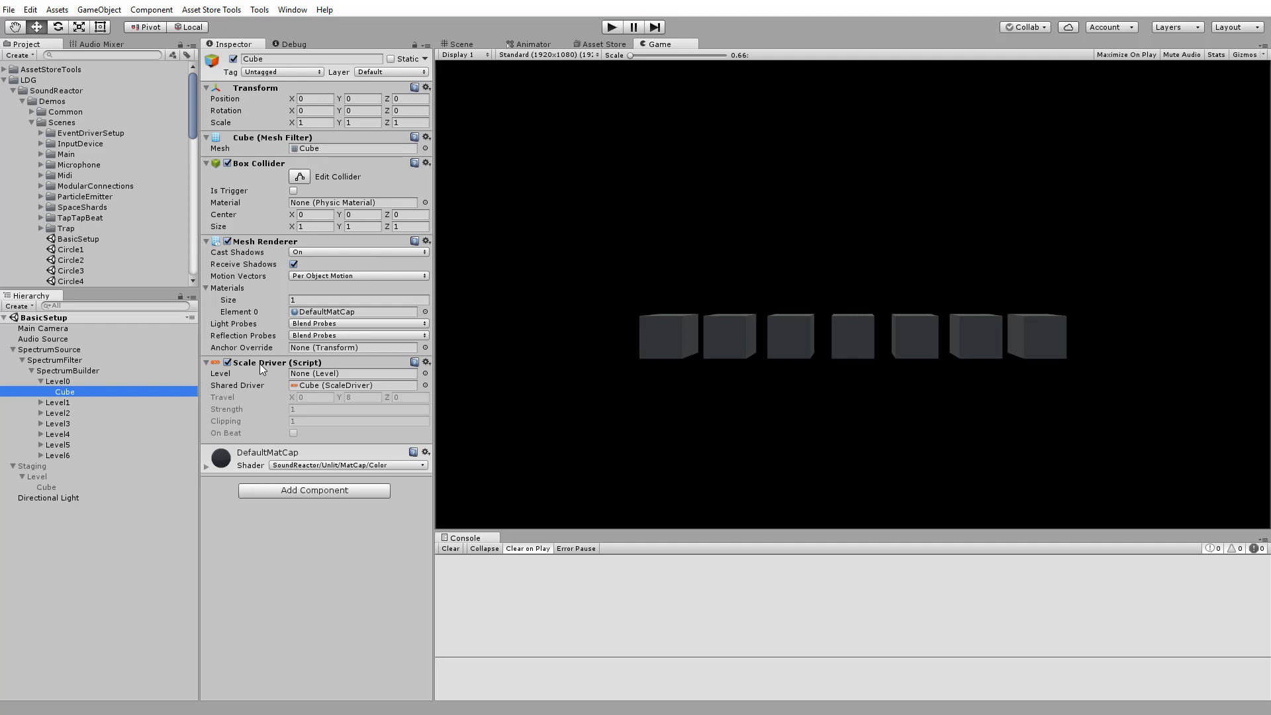
pyautogui.click(63, 381)
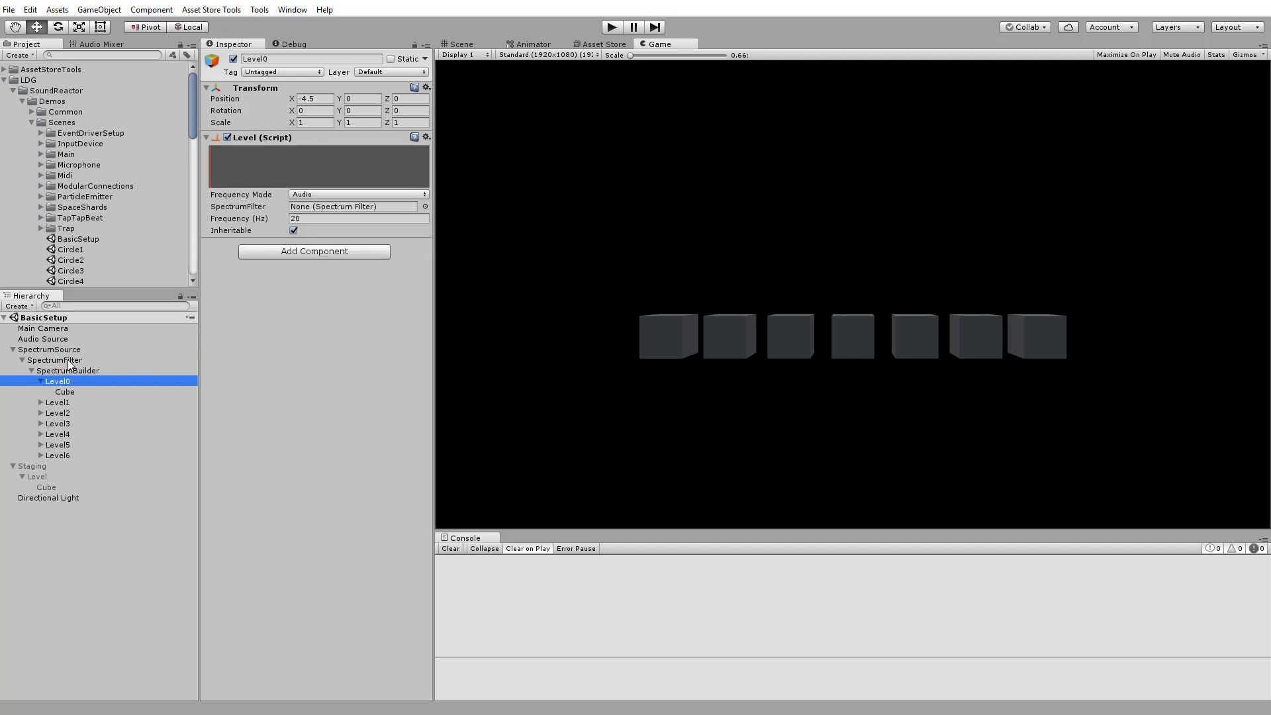
pyautogui.click(68, 359)
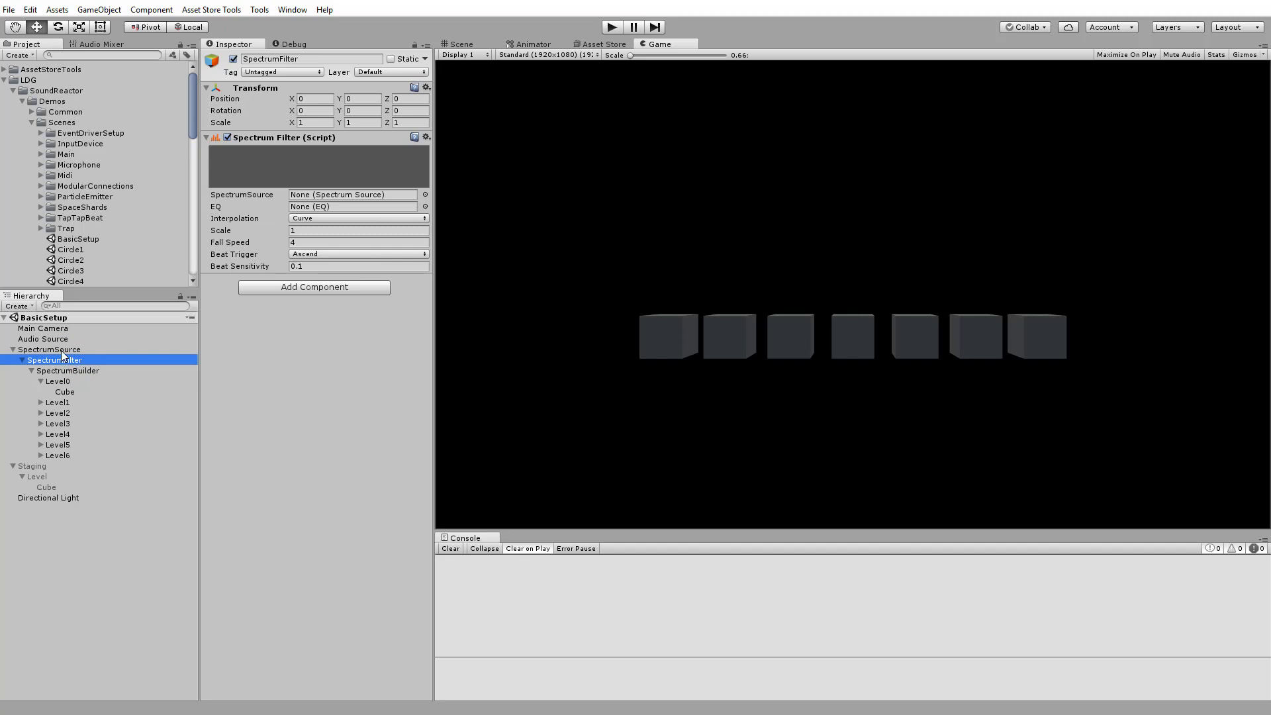
# Delete the existing SpectrumSource and Staging objects, with their children, from the BasicSetup scene.
pyautogui.click(61, 350)
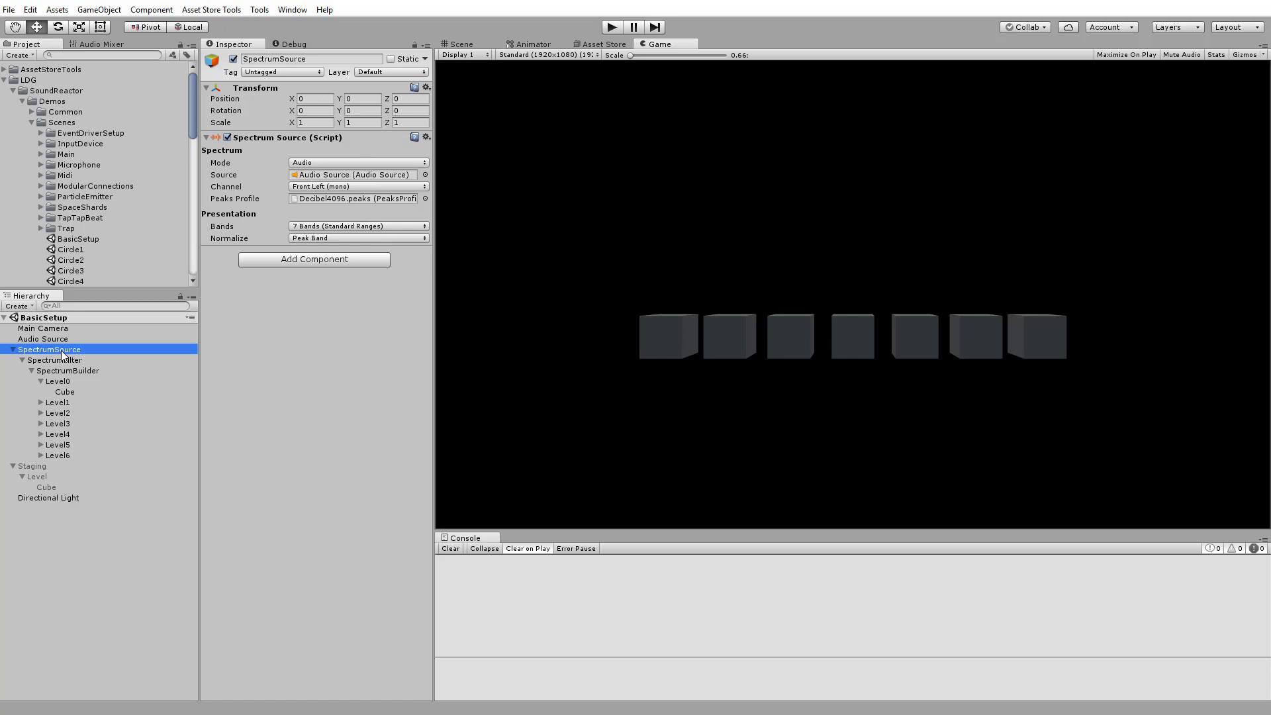
pyautogui.press('Delete')
pyautogui.click(47, 350)
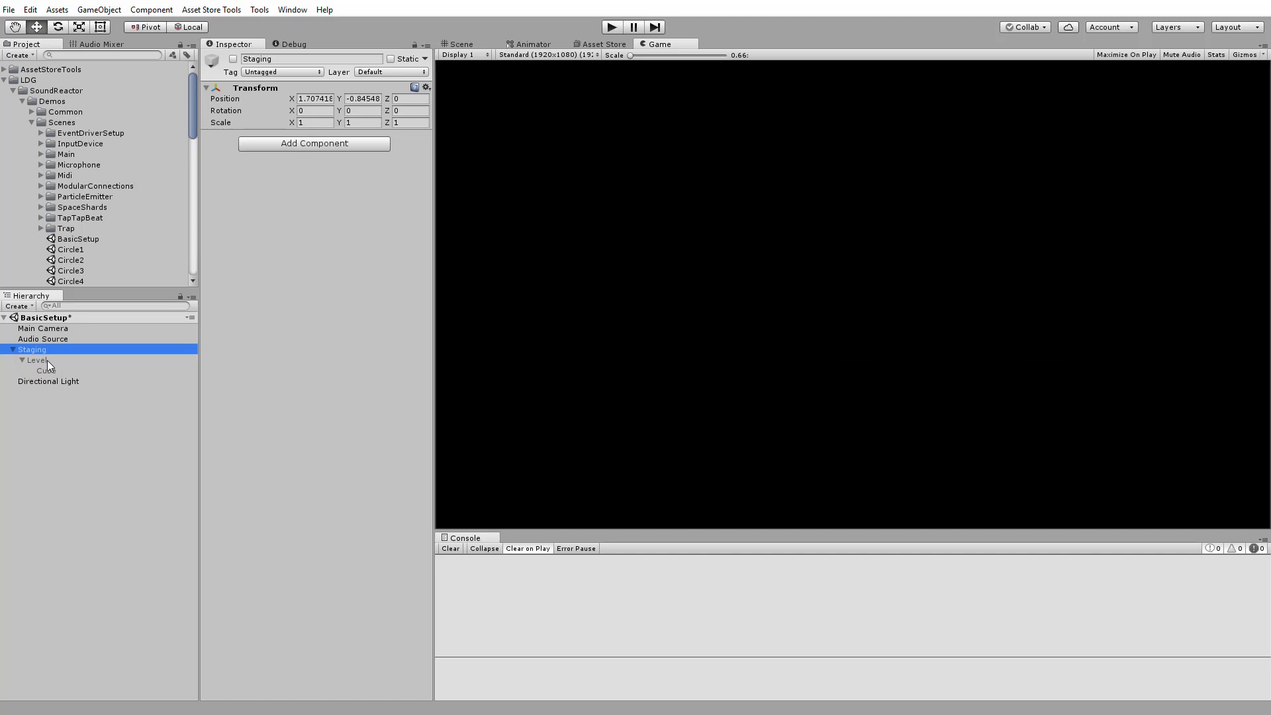
pyautogui.press('Delete')
# Add a SoundReactor SpectrumSource to the scene root and a SpectrumFilter as its child.
pyautogui.rightClick(41, 388)
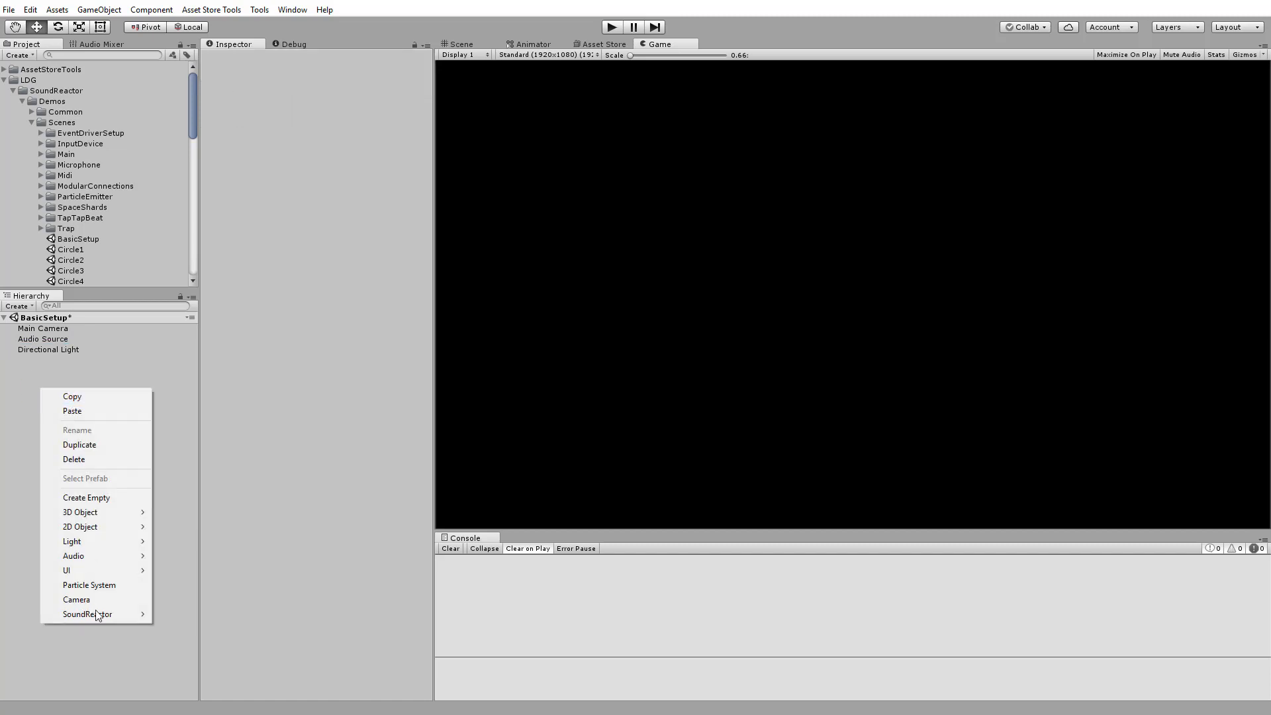
pyautogui.moveTo(100, 615)
pyautogui.click(196, 614)
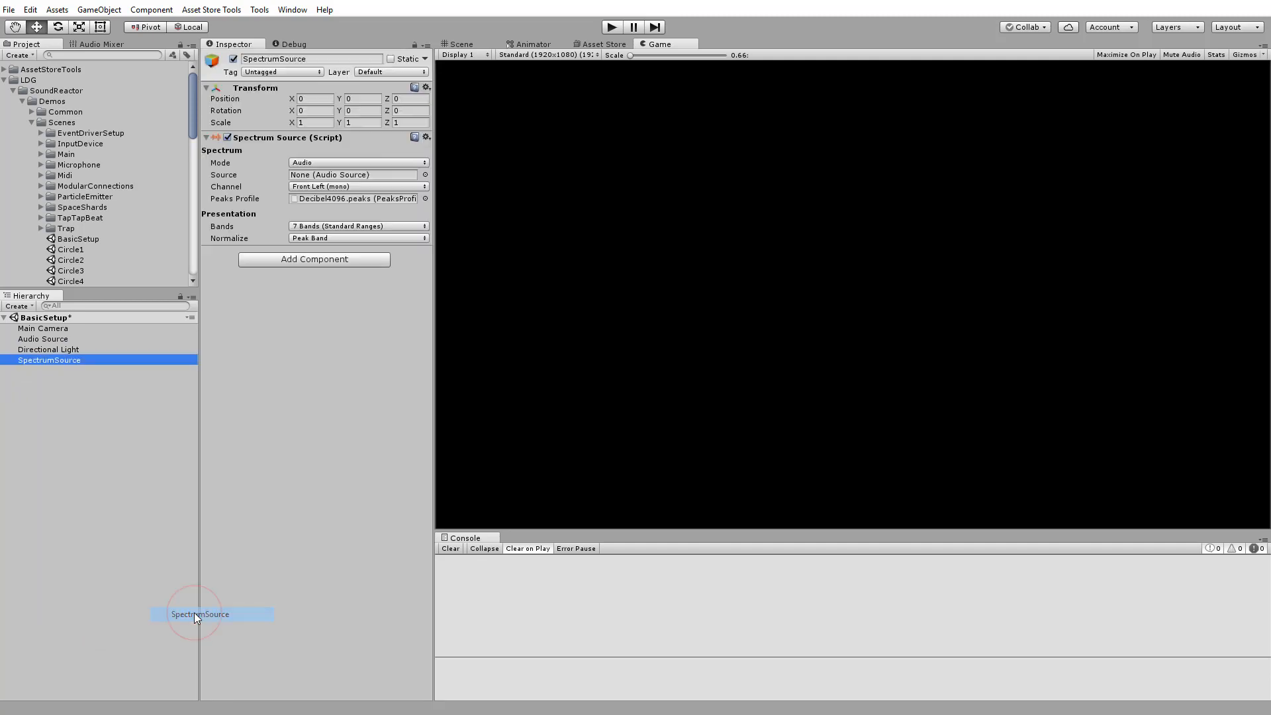
pyautogui.rightClick(63, 363)
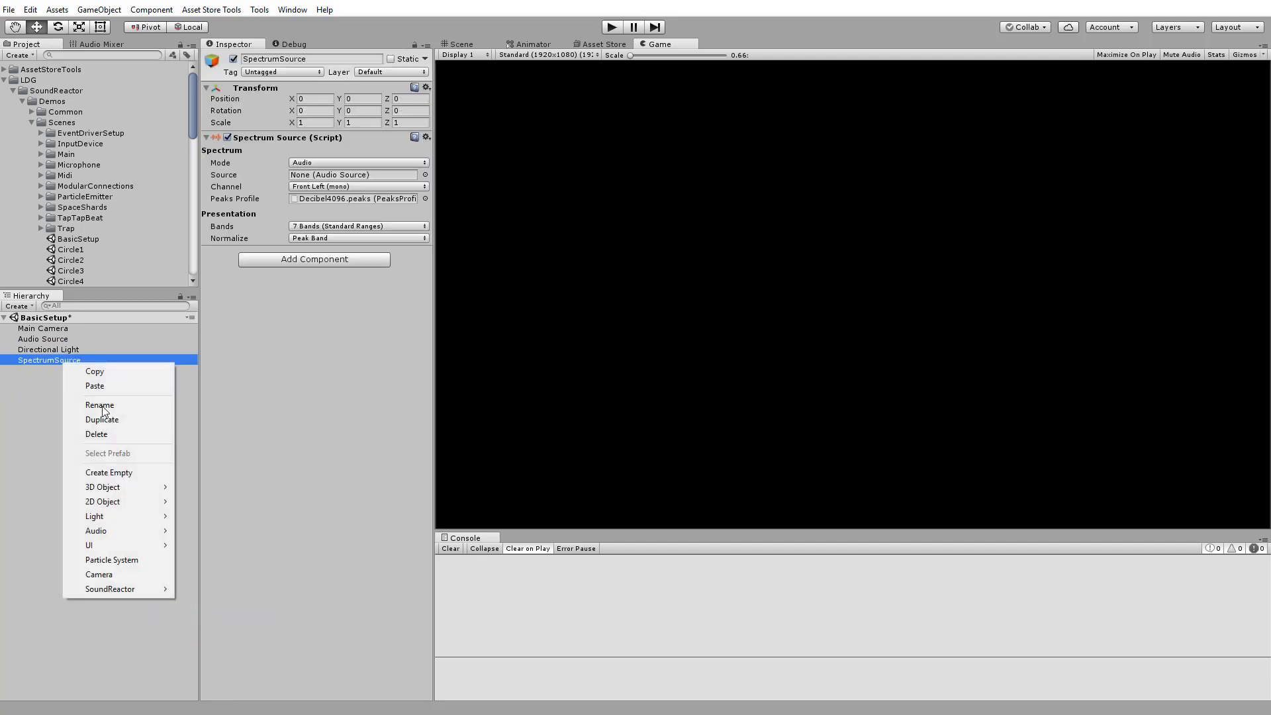
pyautogui.click(124, 589)
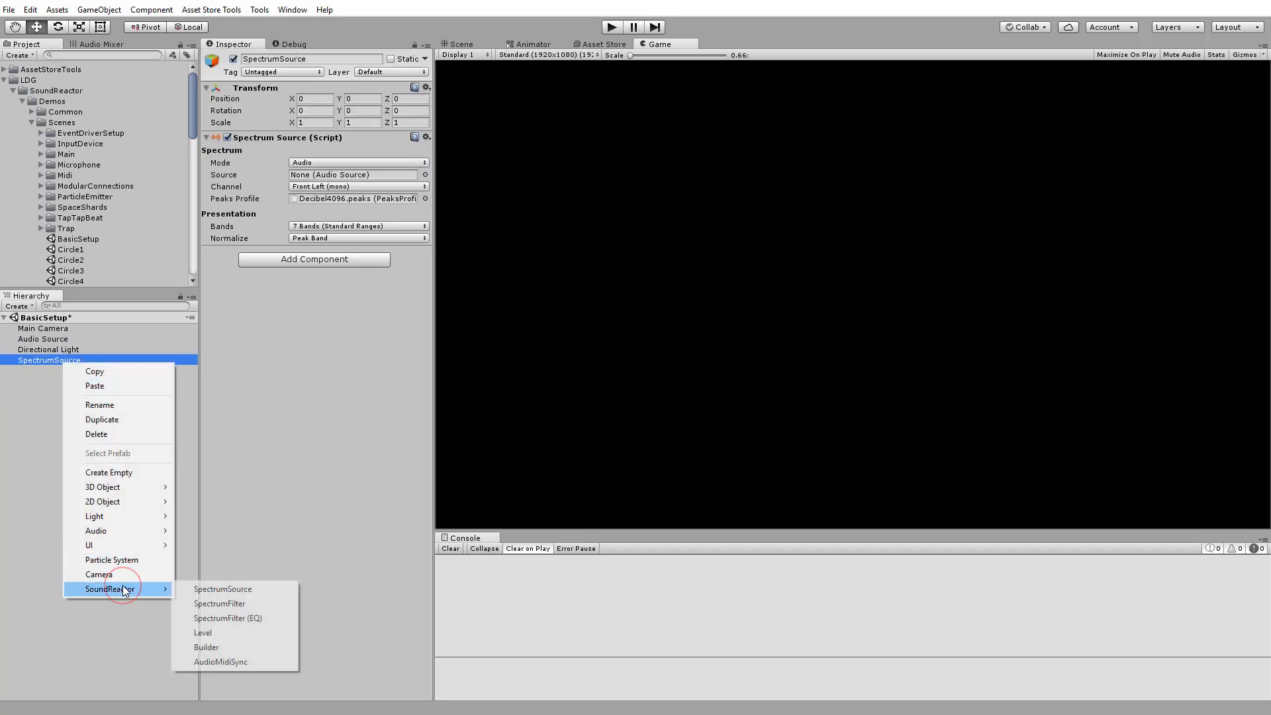
pyautogui.click(217, 606)
# Add a SoundReactor Builder as a child of the SpectrumFilter.
pyautogui.rightClick(73, 370)
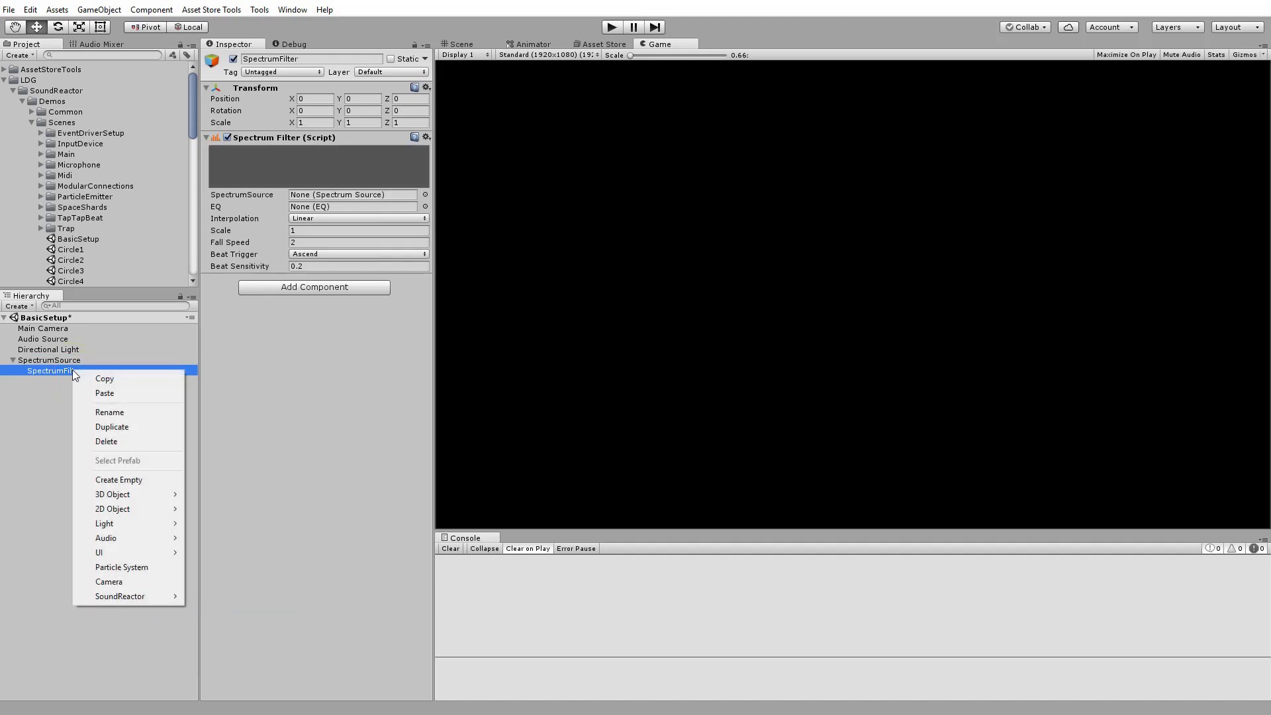
pyautogui.moveTo(128, 598)
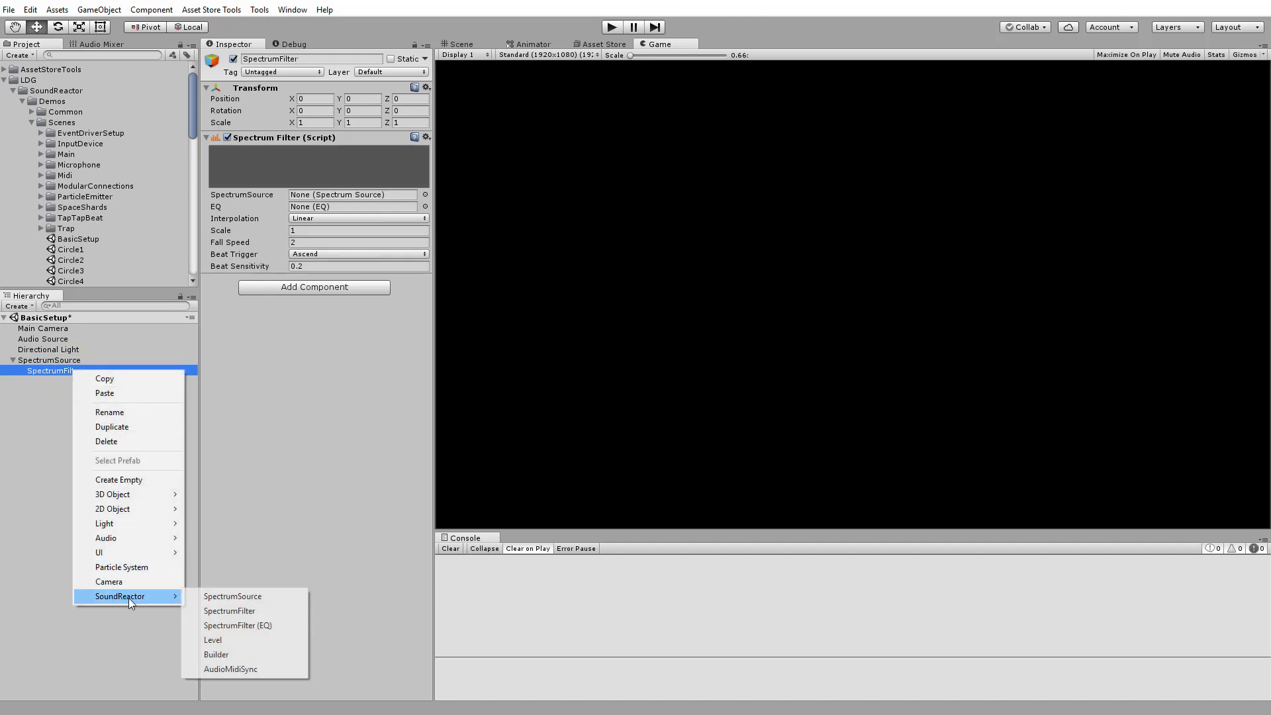
pyautogui.click(240, 656)
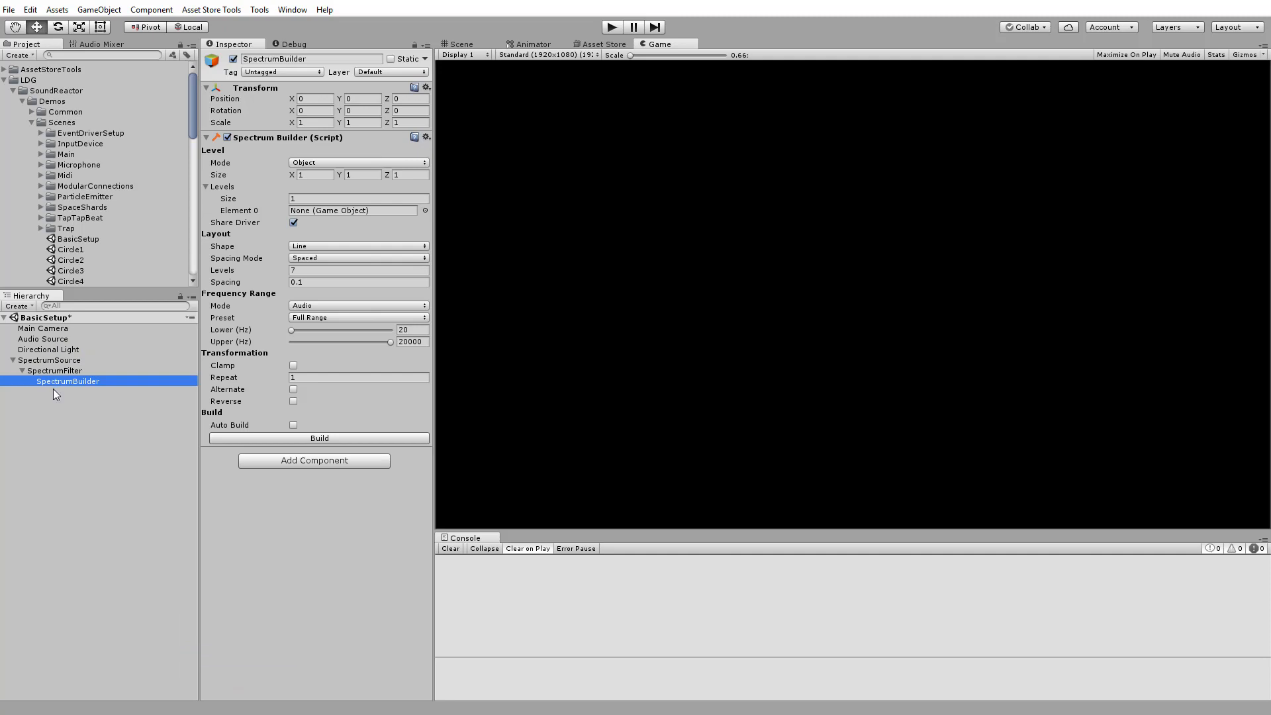
# Create an empty game object at the scene root and name it Staging.
pyautogui.click(40, 409)
pyautogui.rightClick(41, 408)
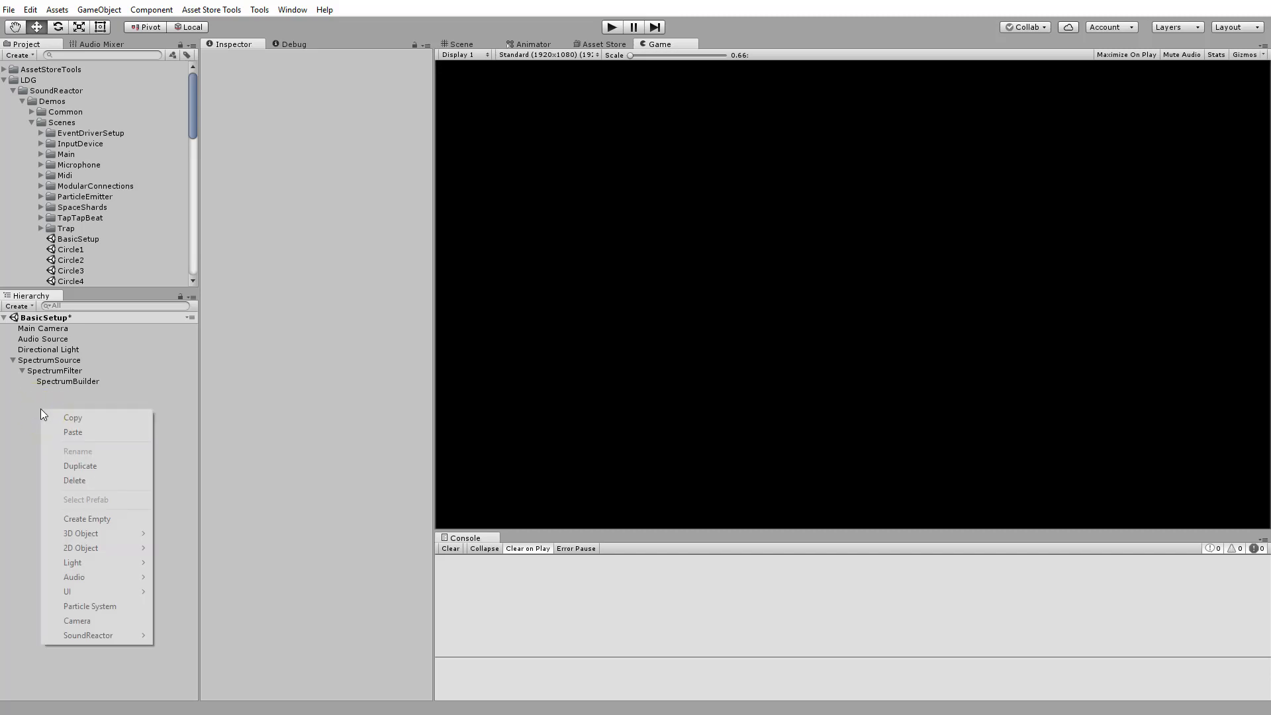
pyautogui.click(87, 517)
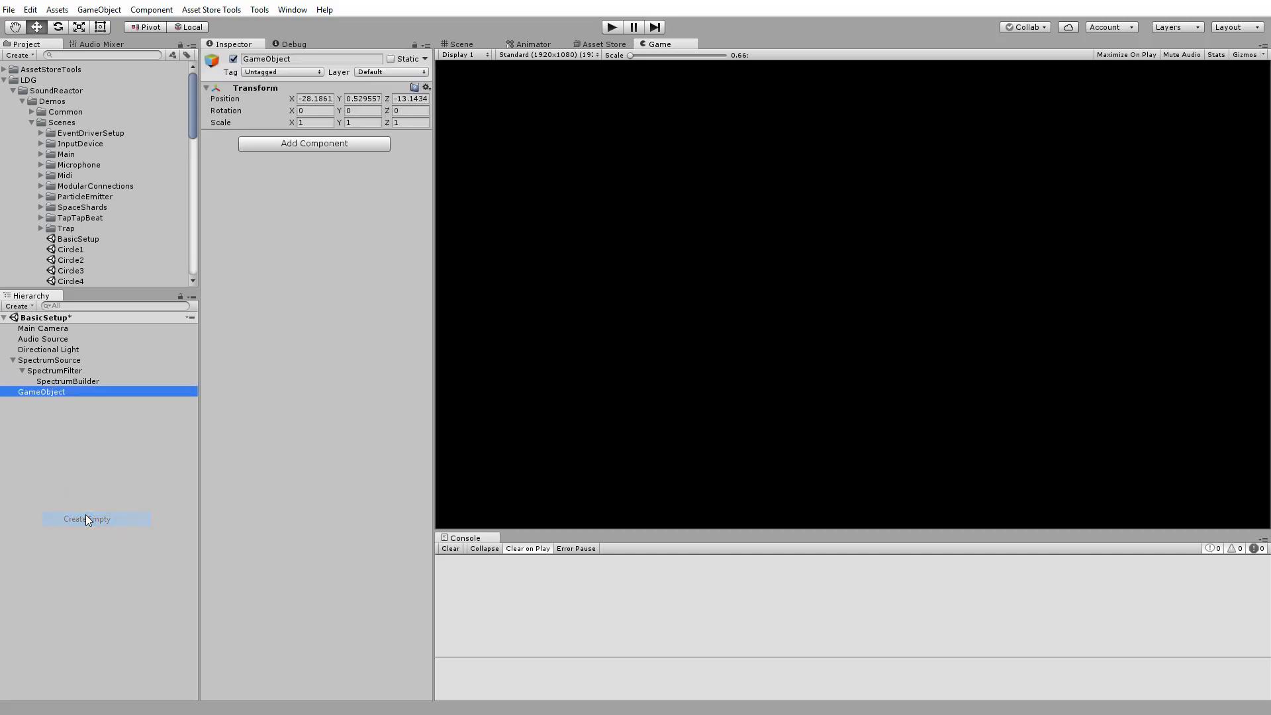
pyautogui.click(42, 392)
pyautogui.write('St')
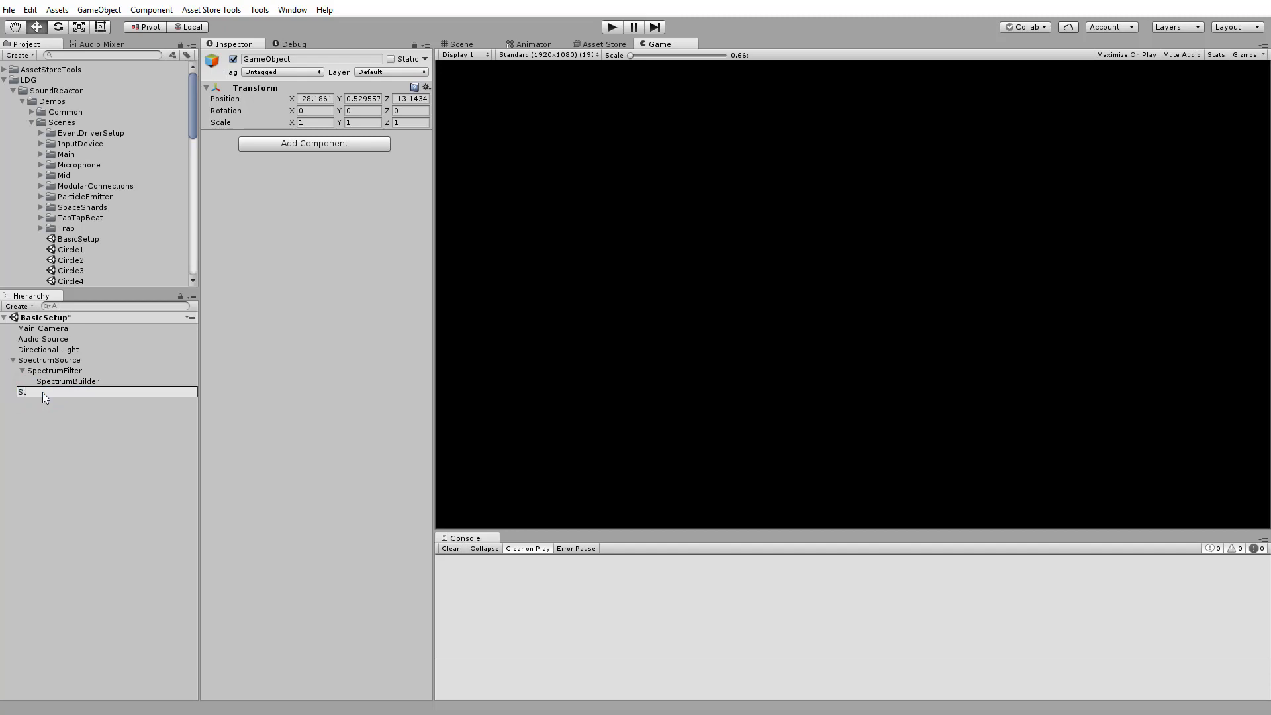
pyautogui.write('aging')
pyautogui.press('Return')
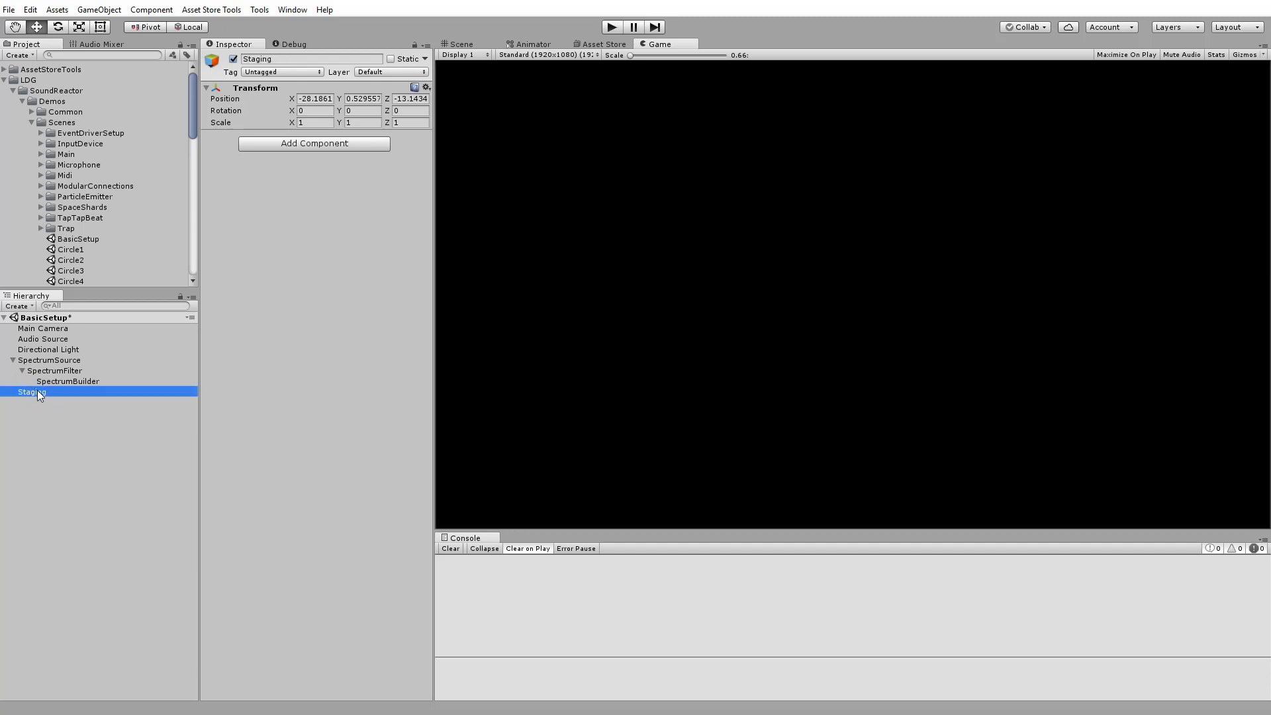
# Add a SoundReactor Level as a child of Staging and a 3D Cube as a child of that Level.
pyautogui.rightClick(45, 394)
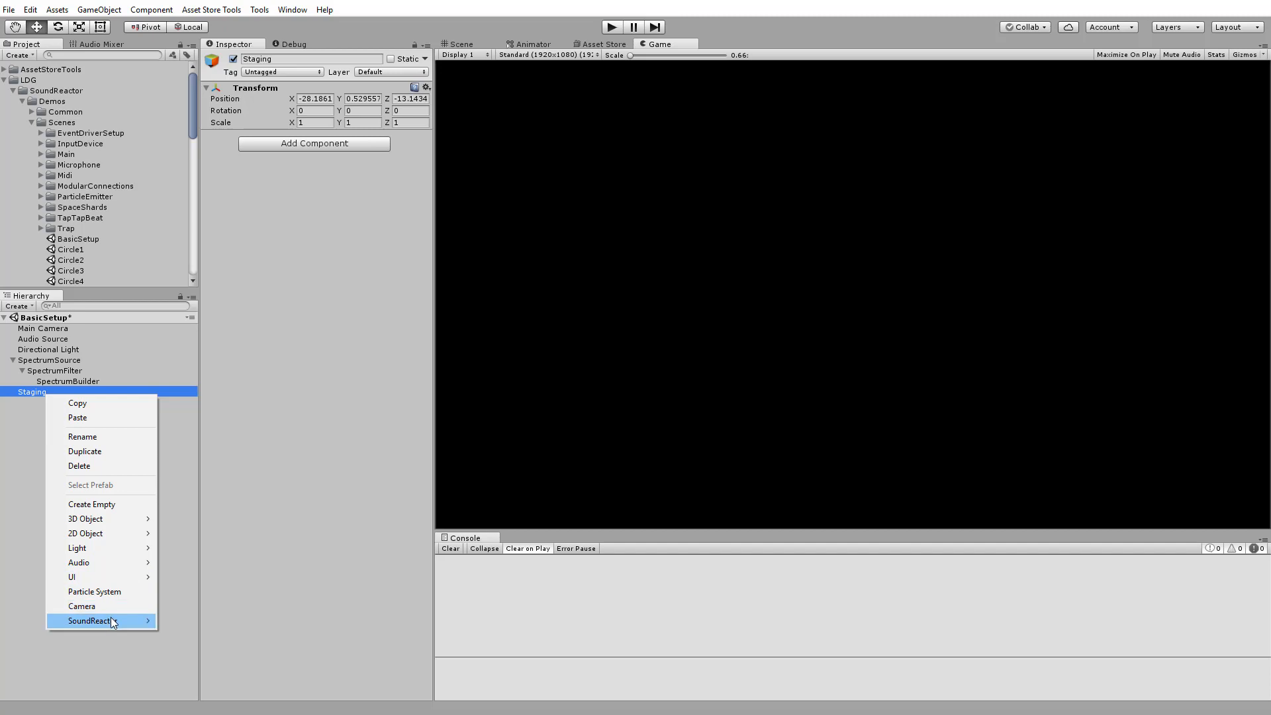
pyautogui.moveTo(112, 622)
pyautogui.click(189, 666)
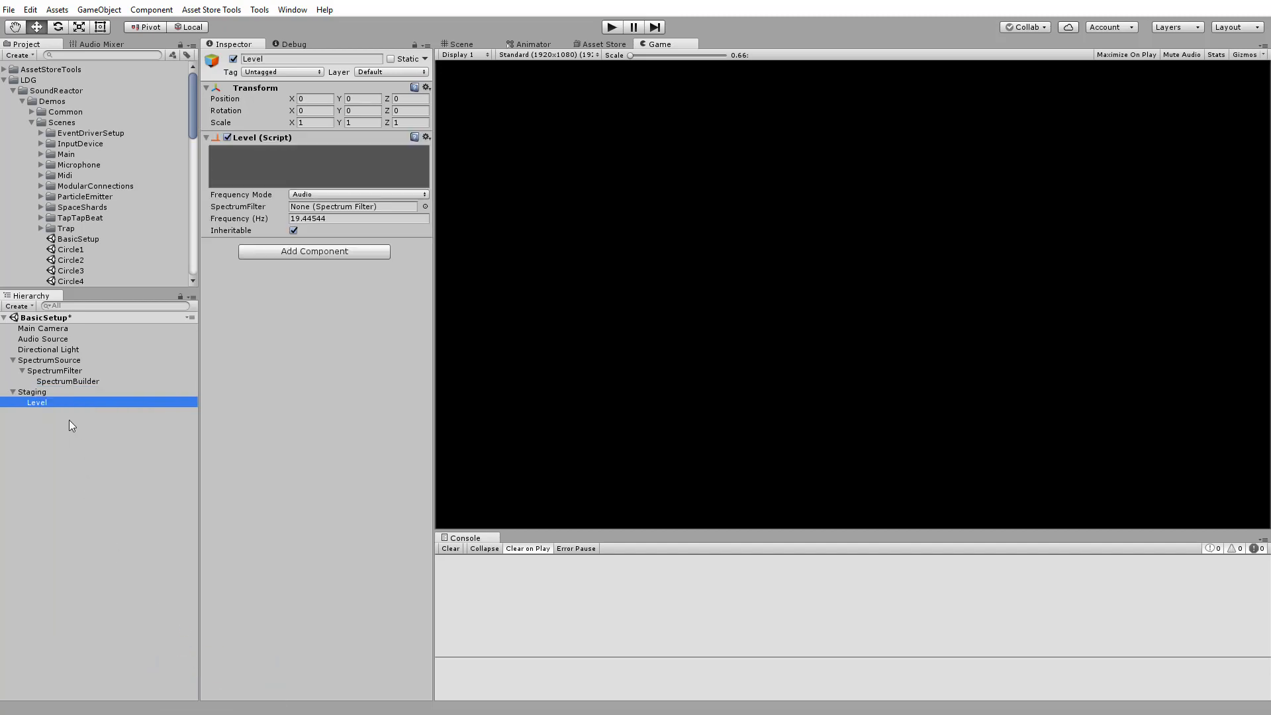
pyautogui.rightClick(56, 403)
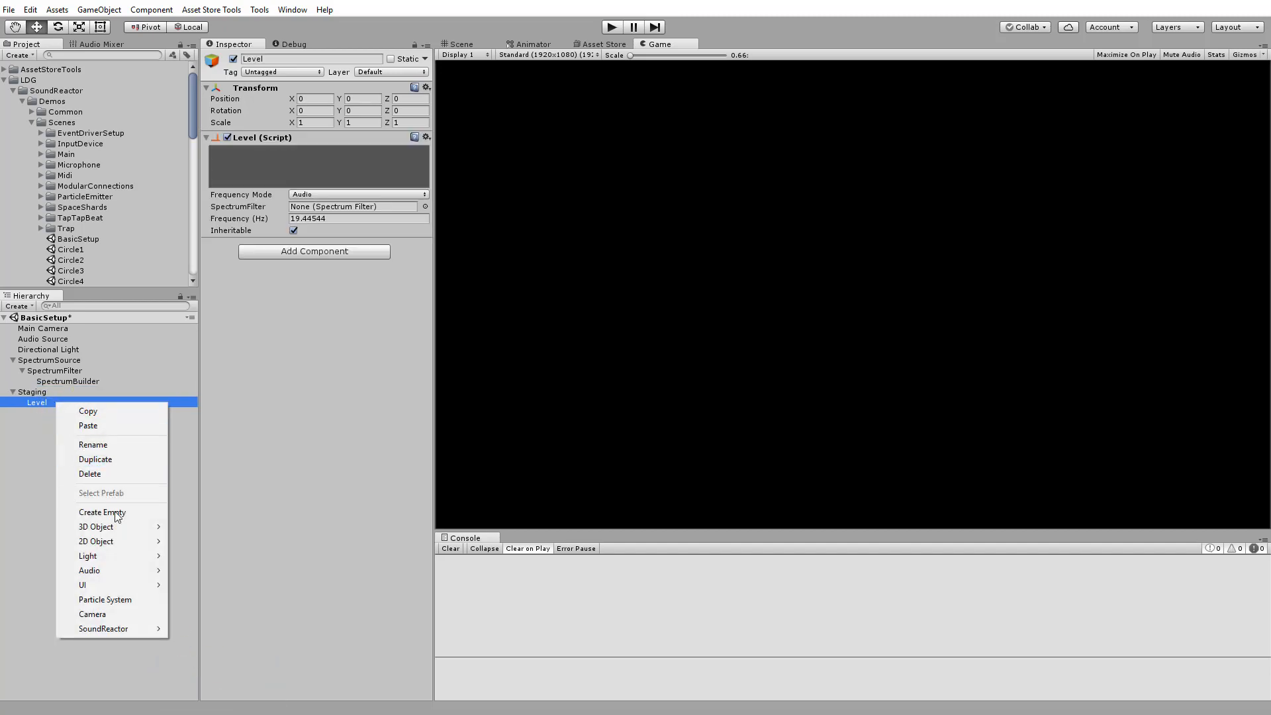
pyautogui.moveTo(120, 526)
pyautogui.click(198, 526)
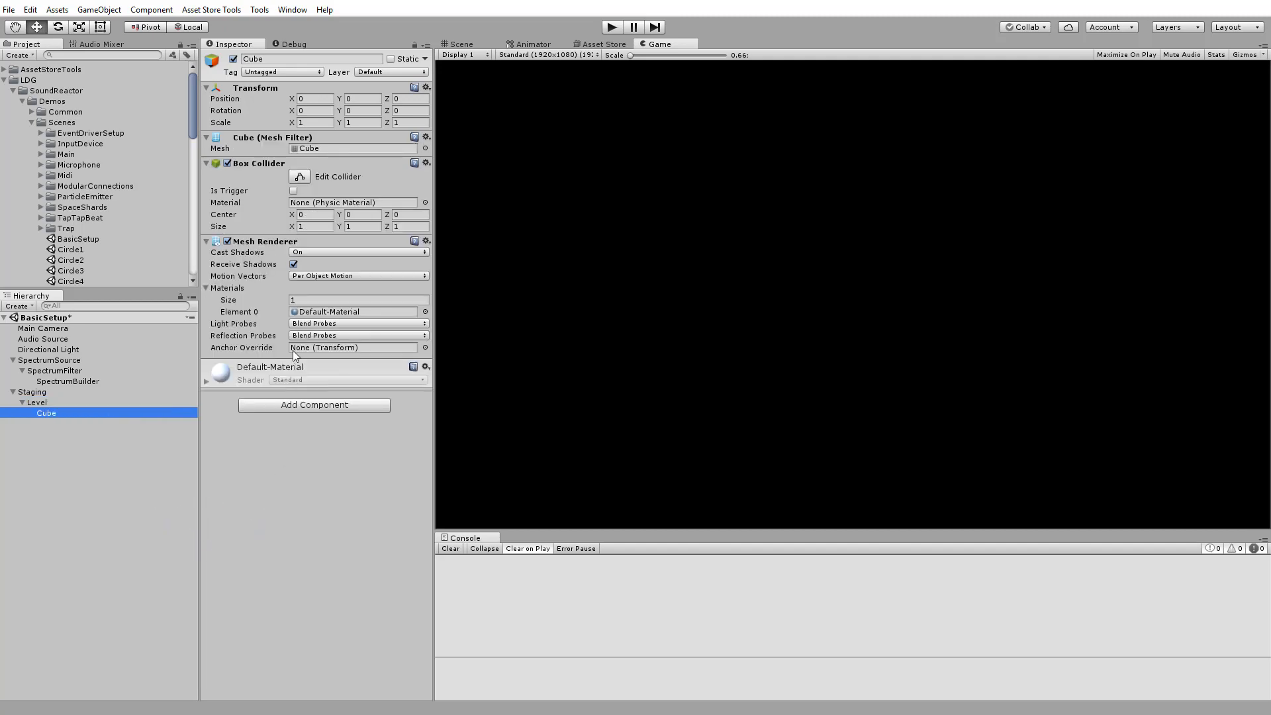
# Add a SoundReactor Scale driver to the Cube and change the driver's Travel Y value.
pyautogui.click(259, 10)
pyautogui.moveTo(279, 26)
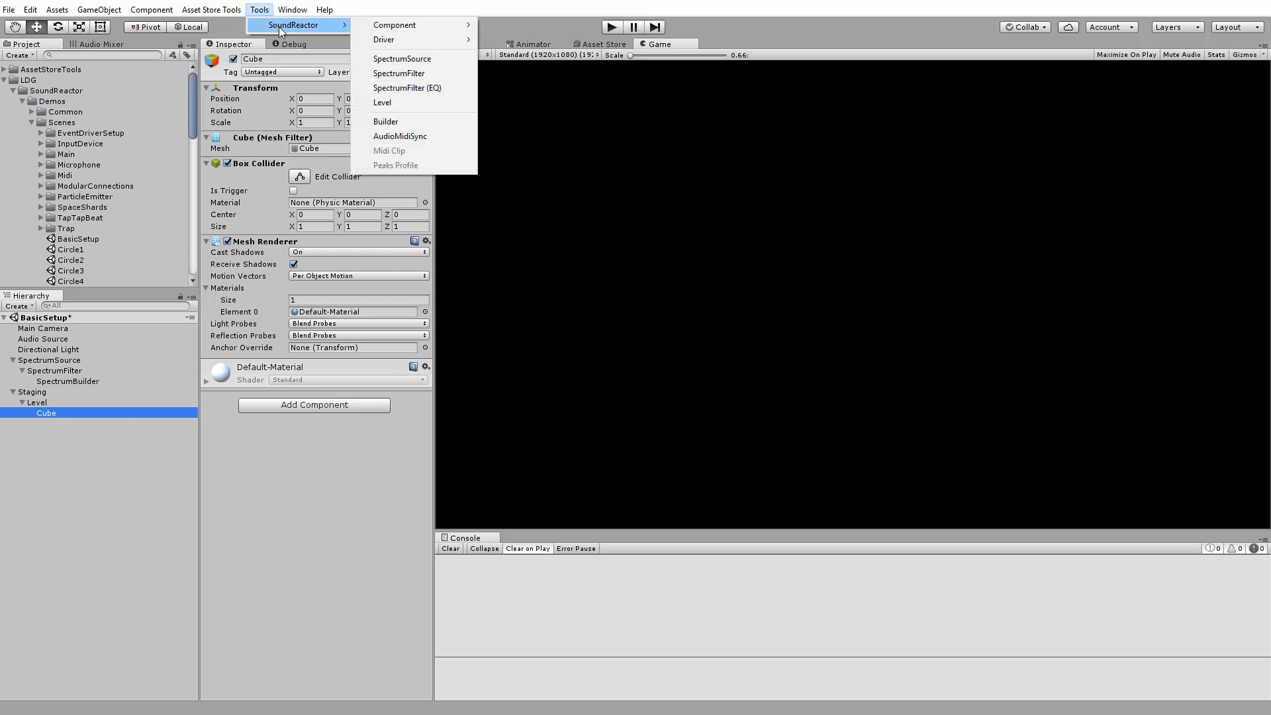
pyautogui.moveTo(396, 42)
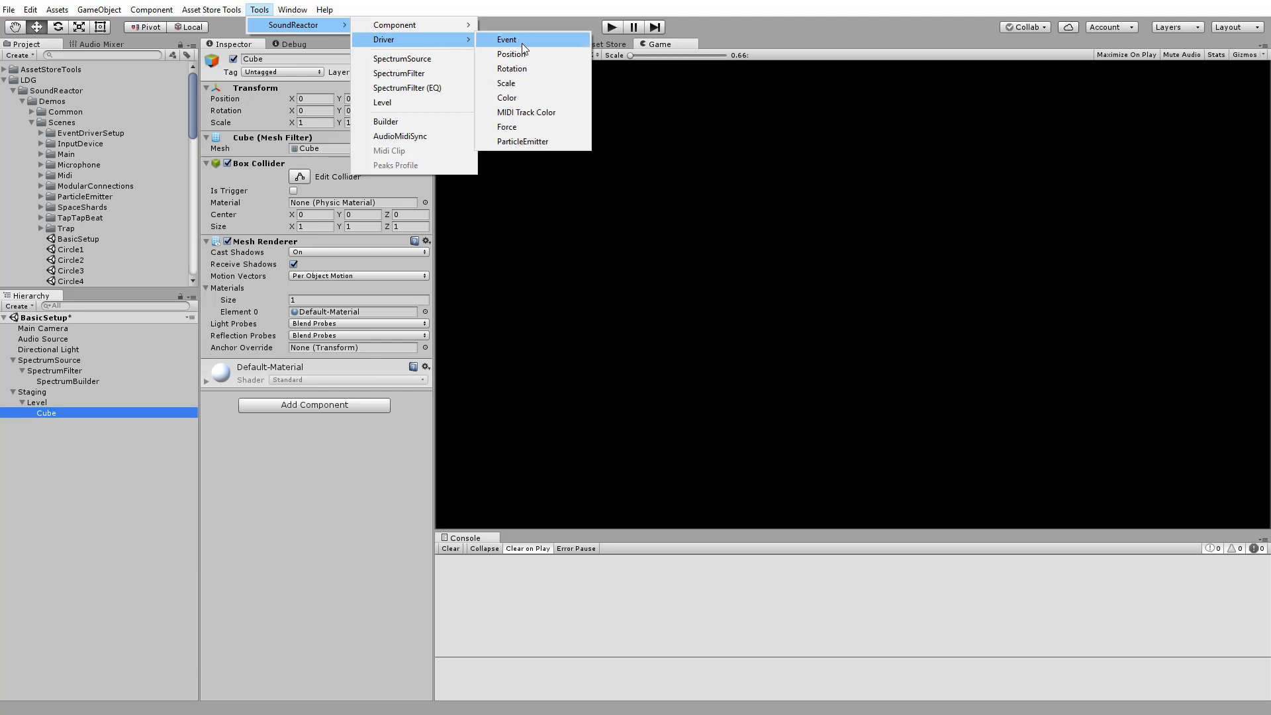
pyautogui.click(523, 83)
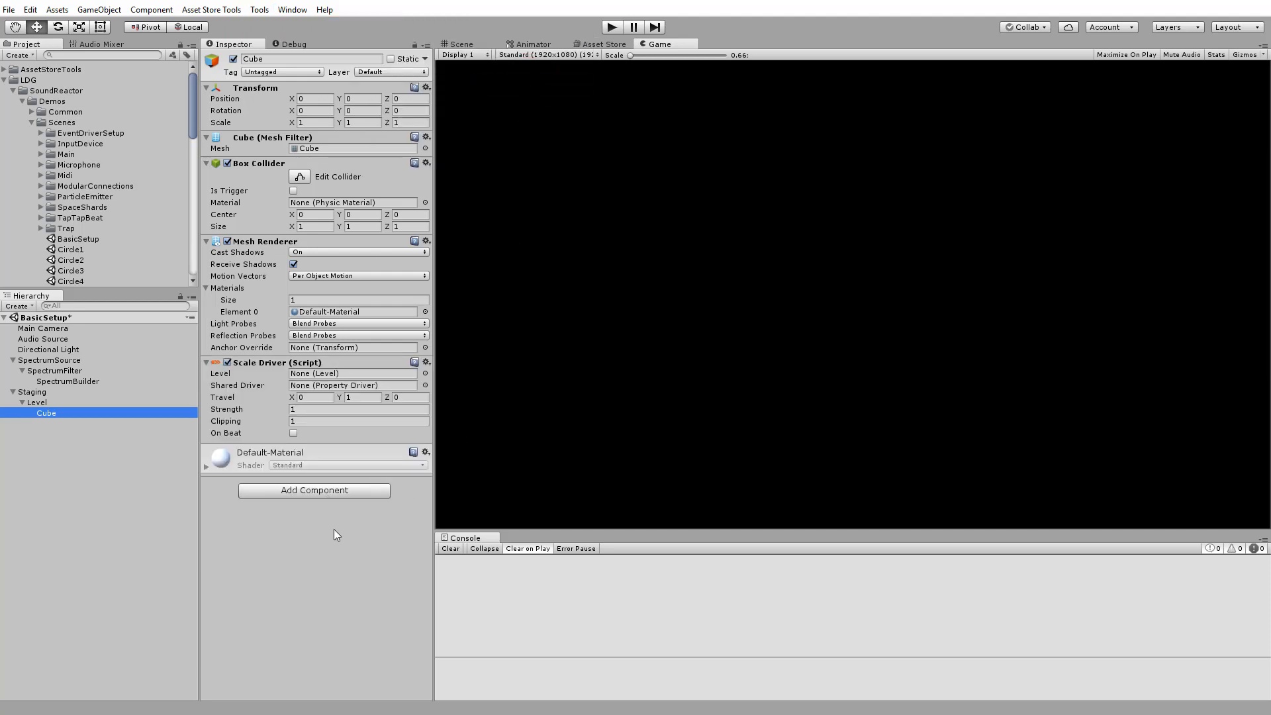
pyautogui.click(361, 398)
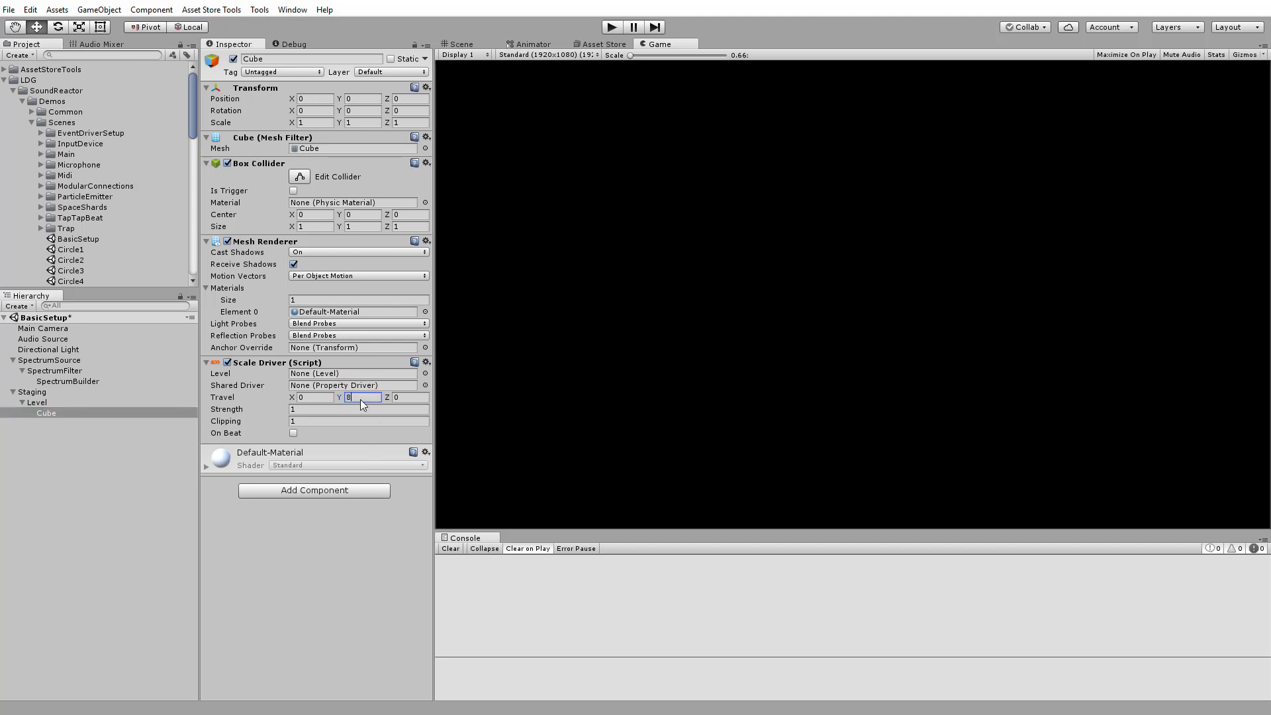
pyautogui.press('Return')
# Deactivate the Staging object and assign its Level object to Element 0 of the SpectrumBuilder's Levels.
pyautogui.click(34, 392)
pyautogui.click(233, 59)
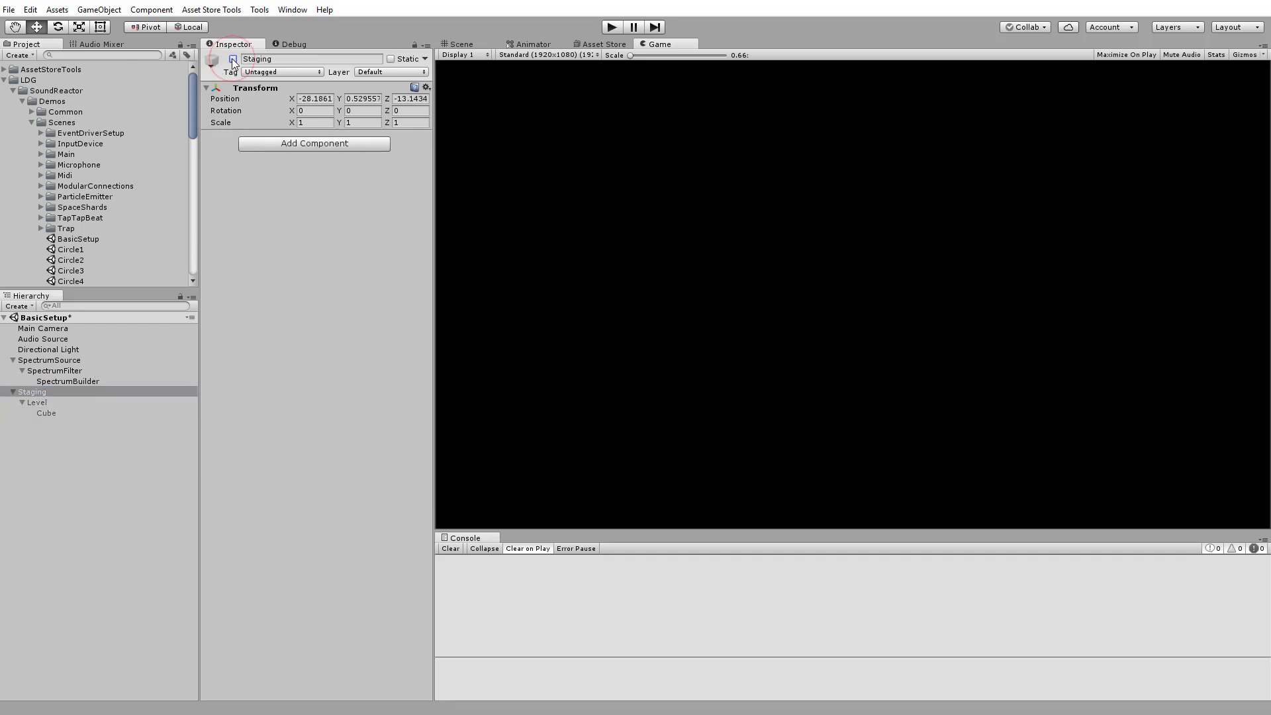
pyautogui.click(73, 383)
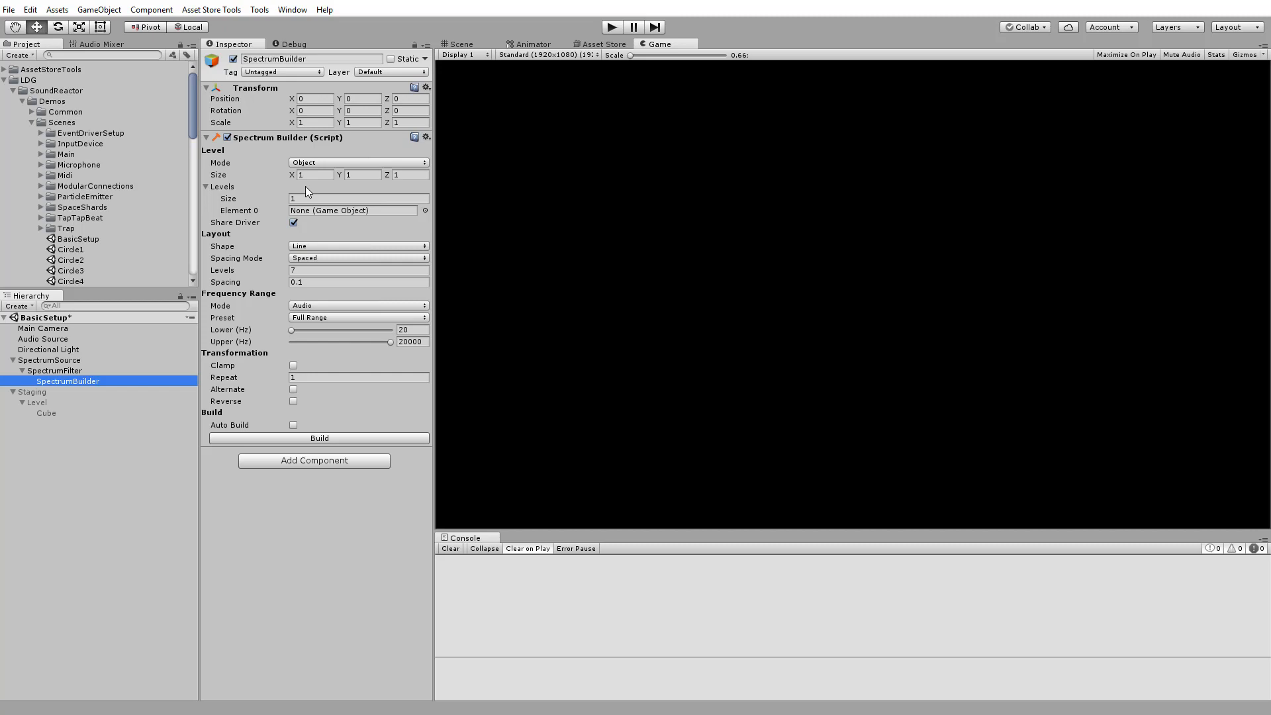
pyautogui.moveTo(38, 402); pyautogui.dragTo(307, 215)
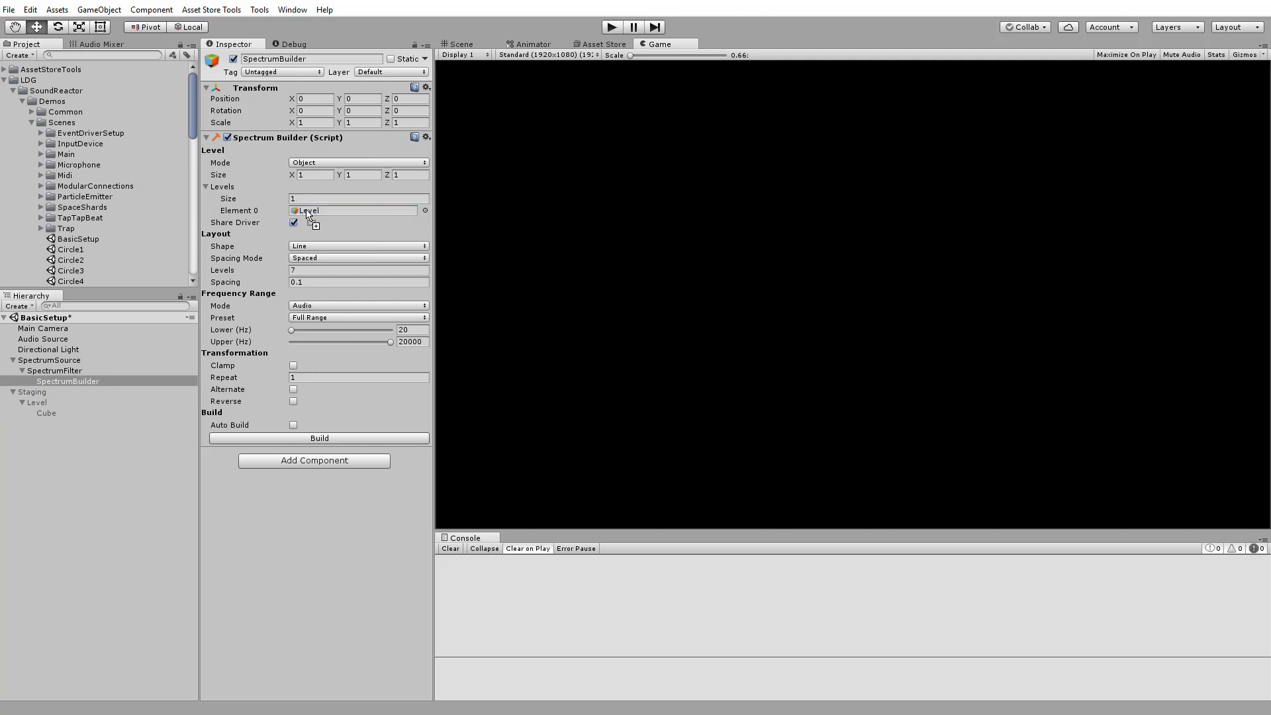
# Build the SpectrumBuilder's line of levels with Clamp enabled and start playing the scene.
pyautogui.click(293, 366)
pyautogui.click(339, 440)
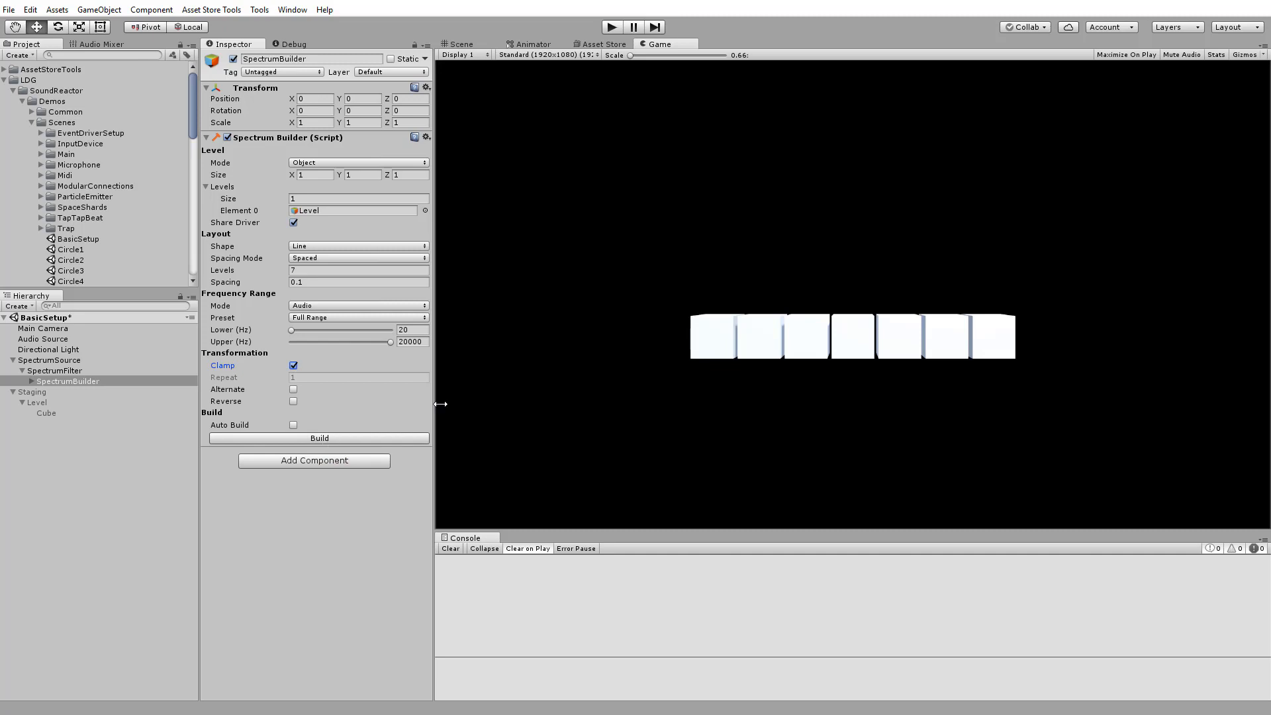
pyautogui.click(611, 29)
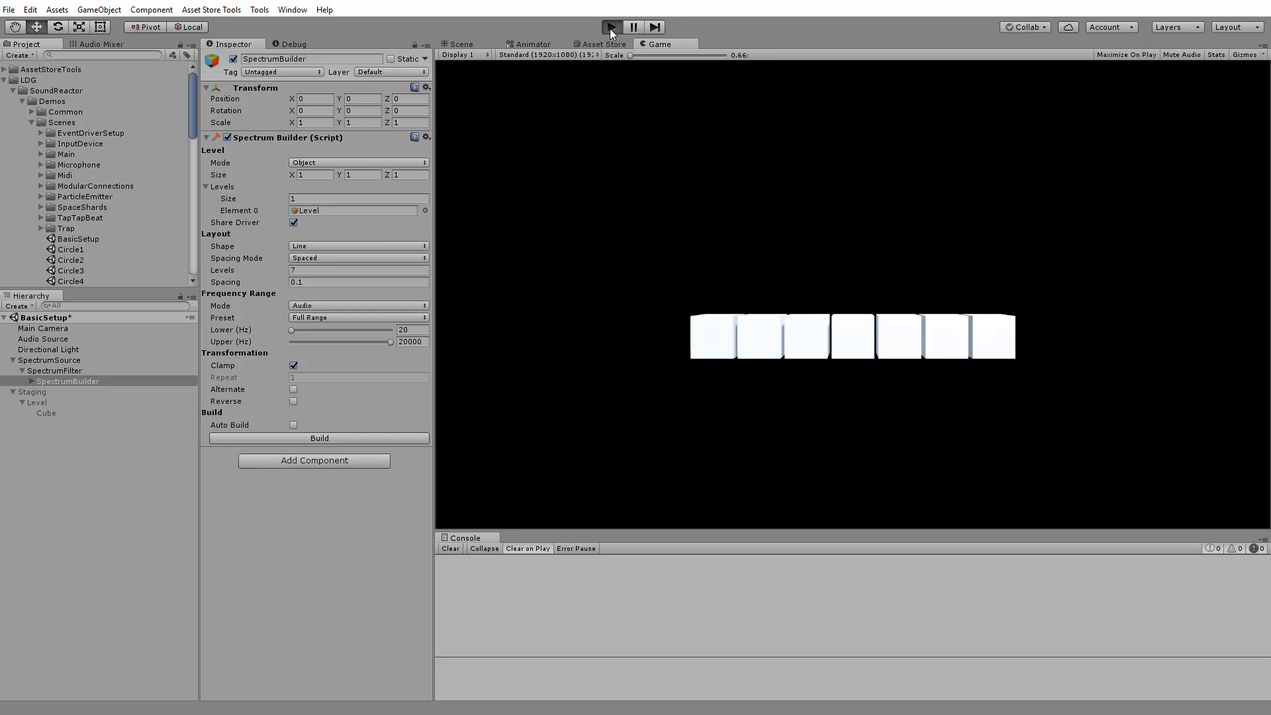